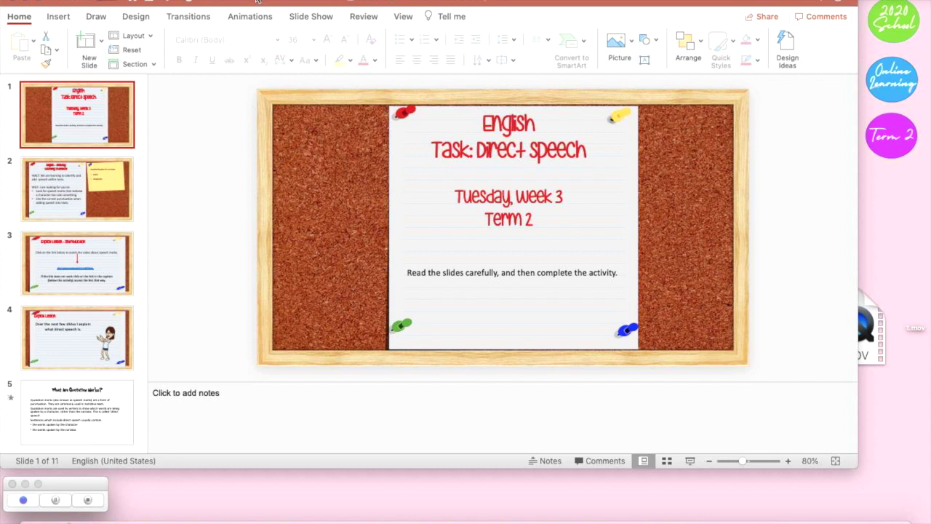
Step: Show slide 2, the Learning Intention slide with the WALT/WILF goals and materials list
drag(256, 1, 272, 0)
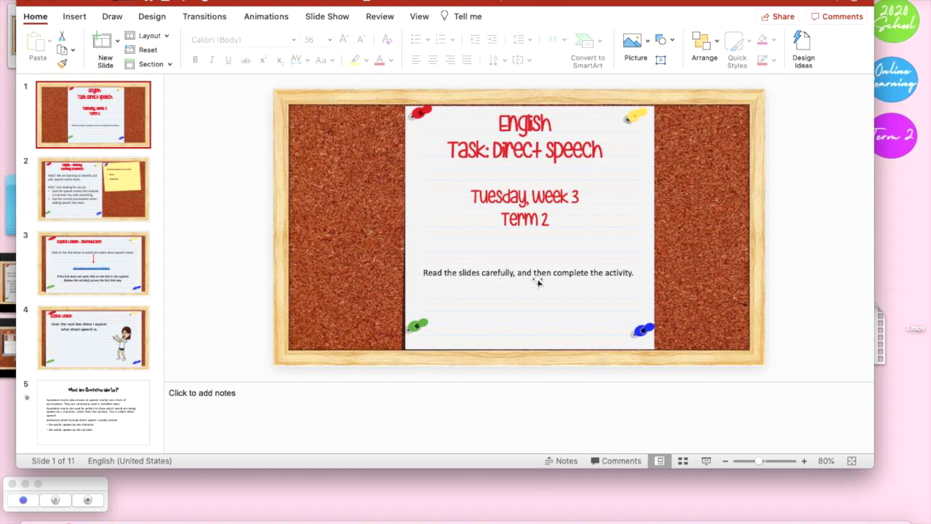
click(99, 159)
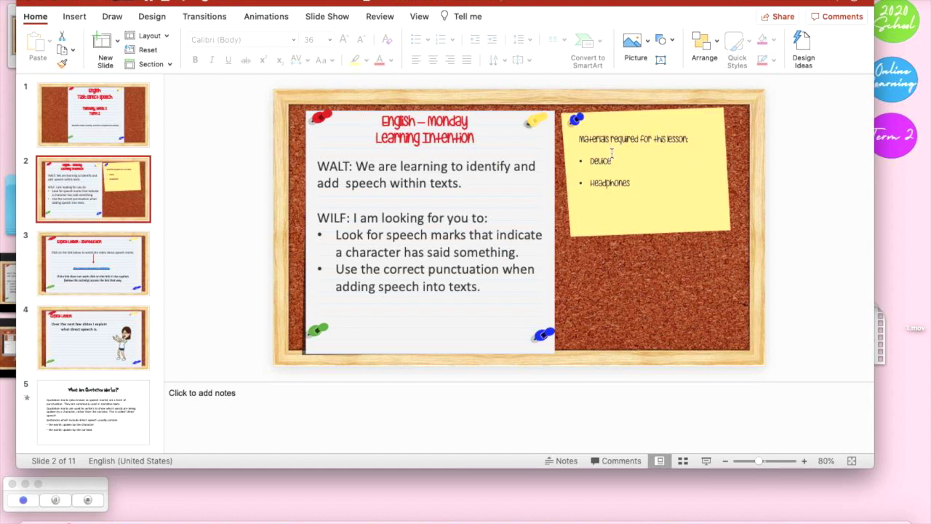
Step: Go through slides 3 to 6: the speech marks video, Explicit Lesson, quotation marks and example 1
click(71, 264)
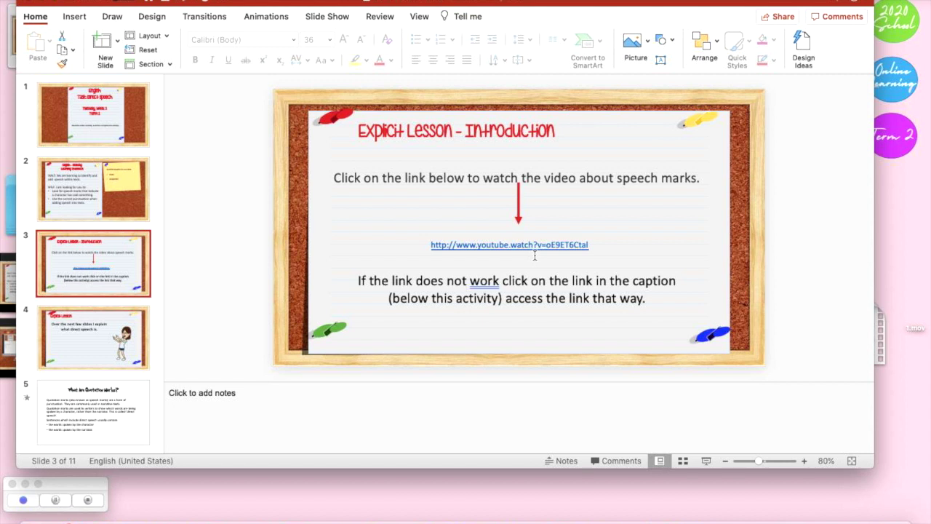
click(131, 333)
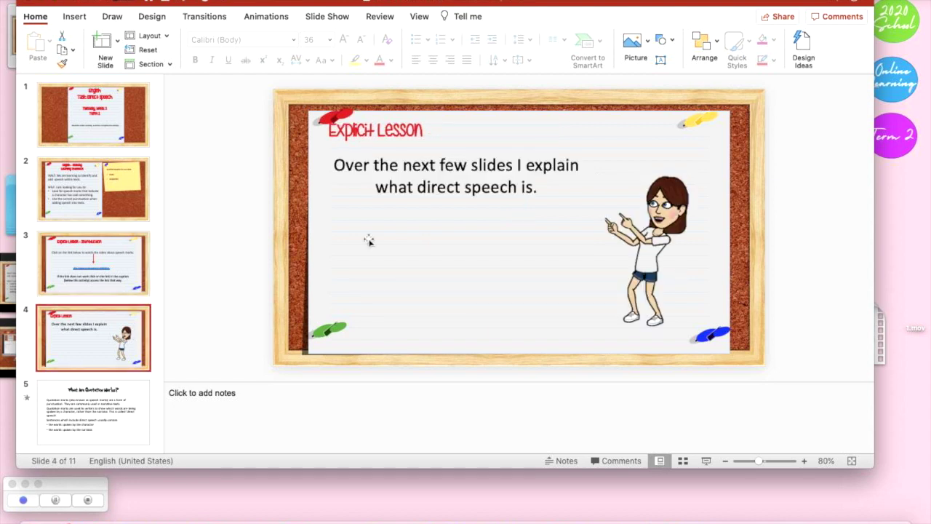
scroll(92, 385, down, 3)
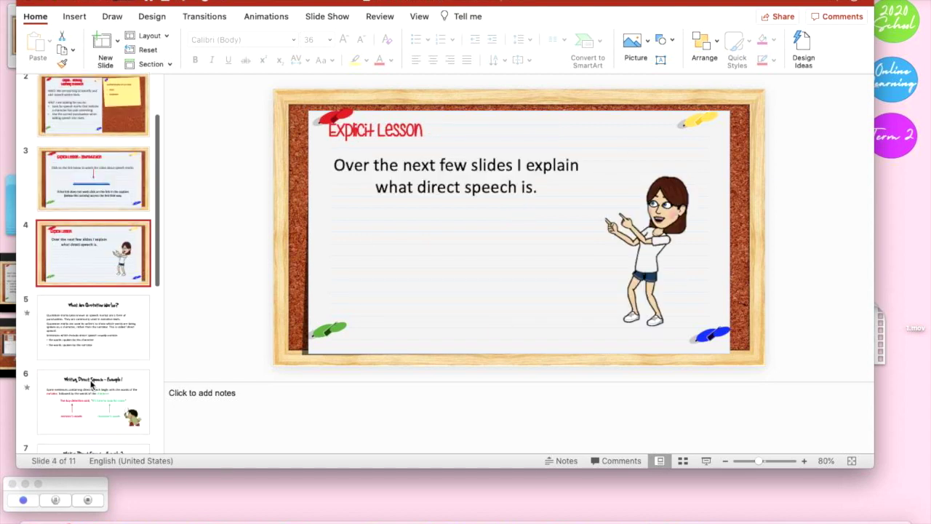
click(83, 339)
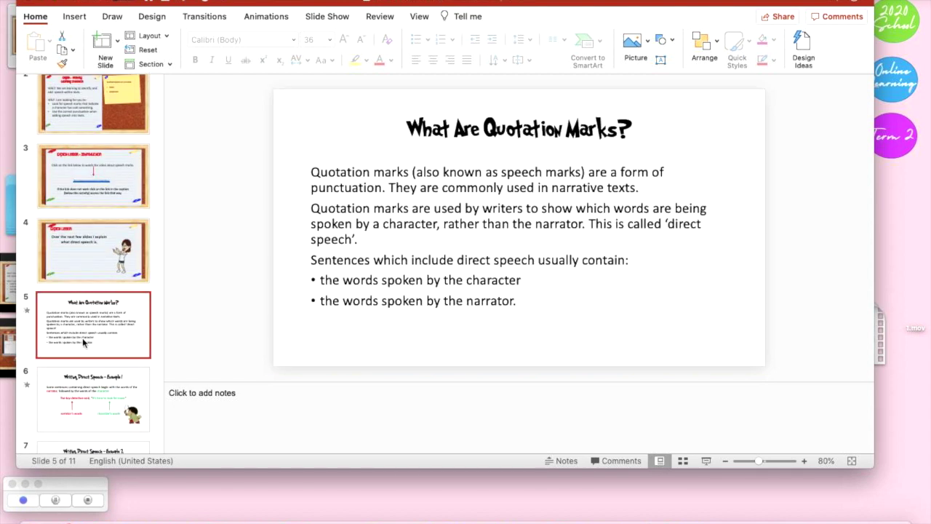
scroll(82, 337, down, 4)
key(Down)
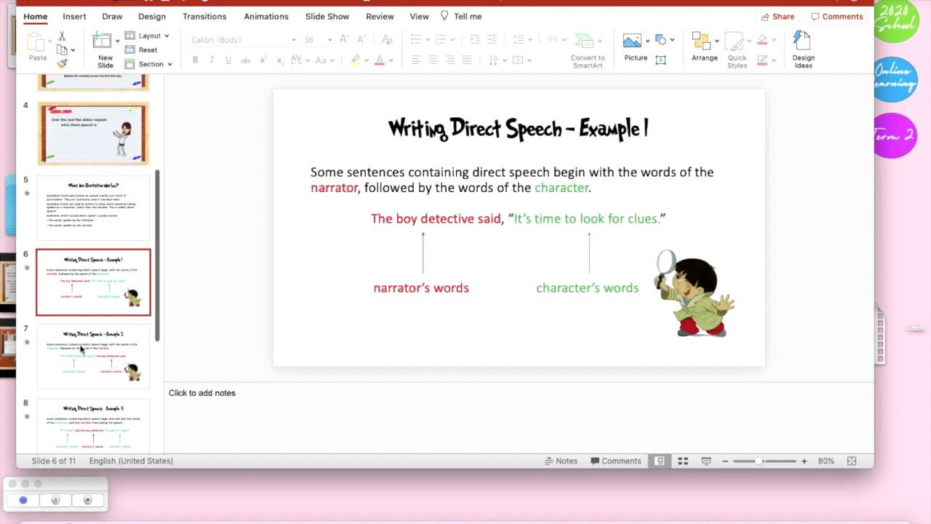
Step: Continue through slides 7 to 11: direct speech examples, both passages, and the You do task
click(81, 349)
scroll(94, 356, down, 3)
click(105, 364)
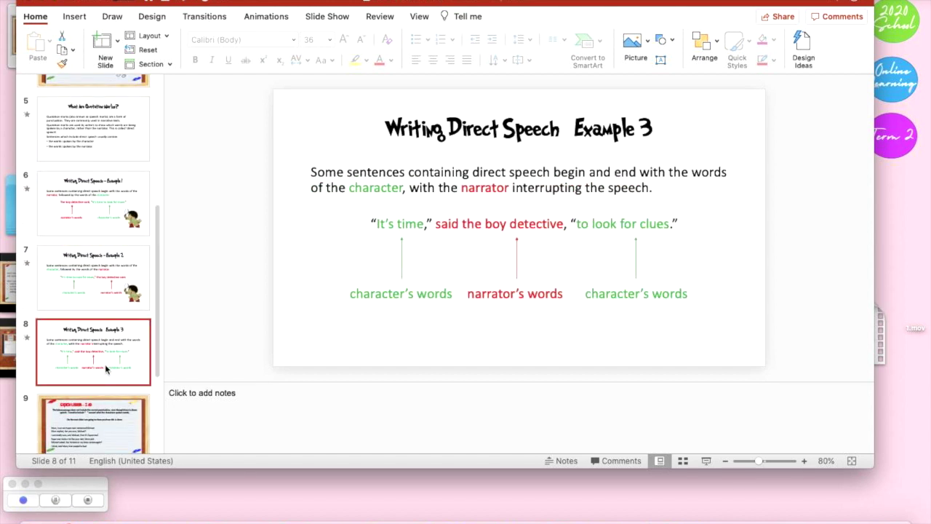
scroll(119, 341, down, 2)
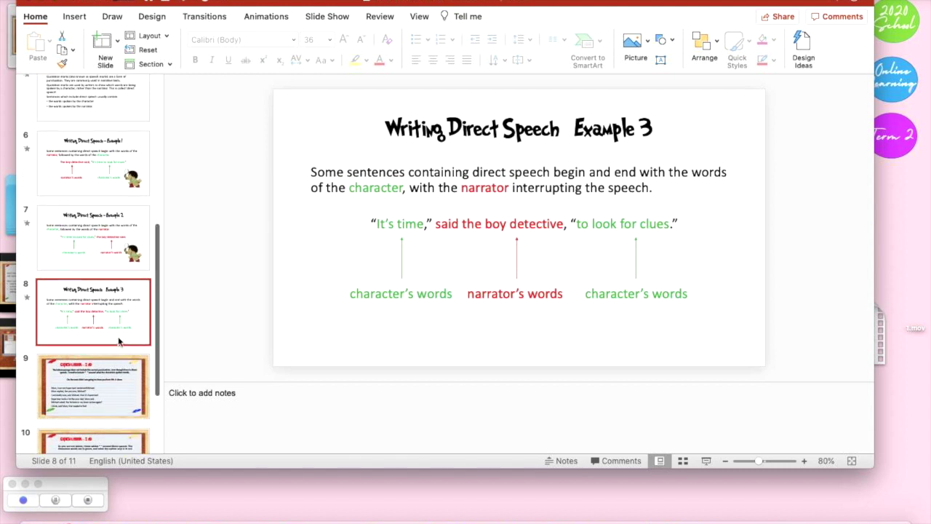
scroll(119, 342, down, 2)
click(118, 341)
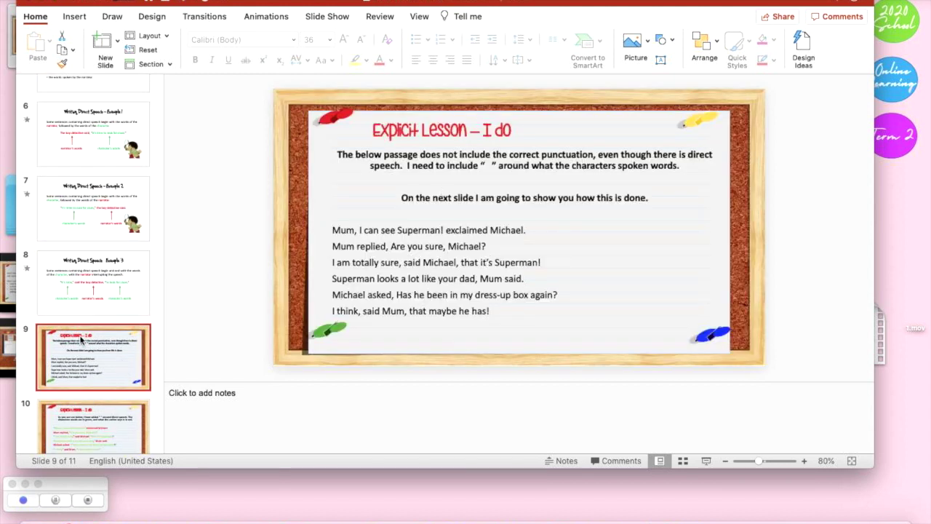
scroll(93, 378, down, 3)
click(93, 378)
scroll(93, 378, down, 1)
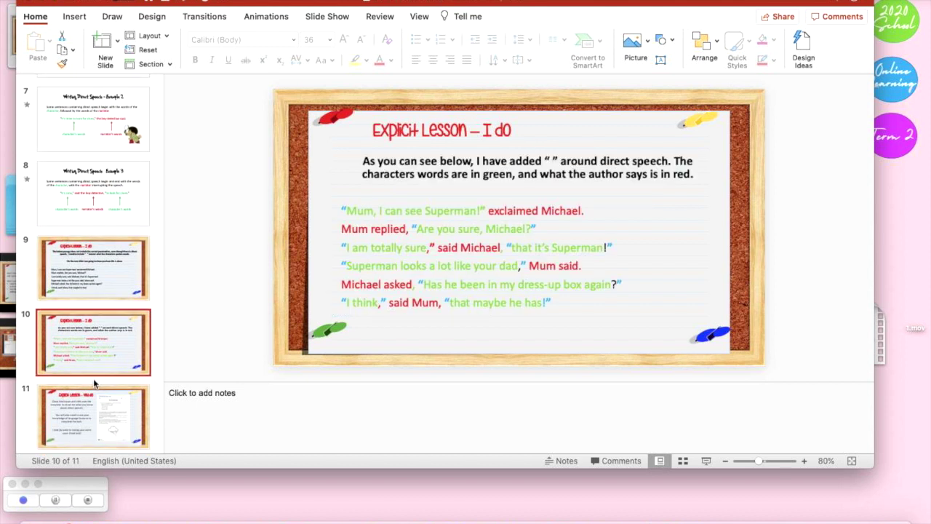
scroll(93, 384, down, 1)
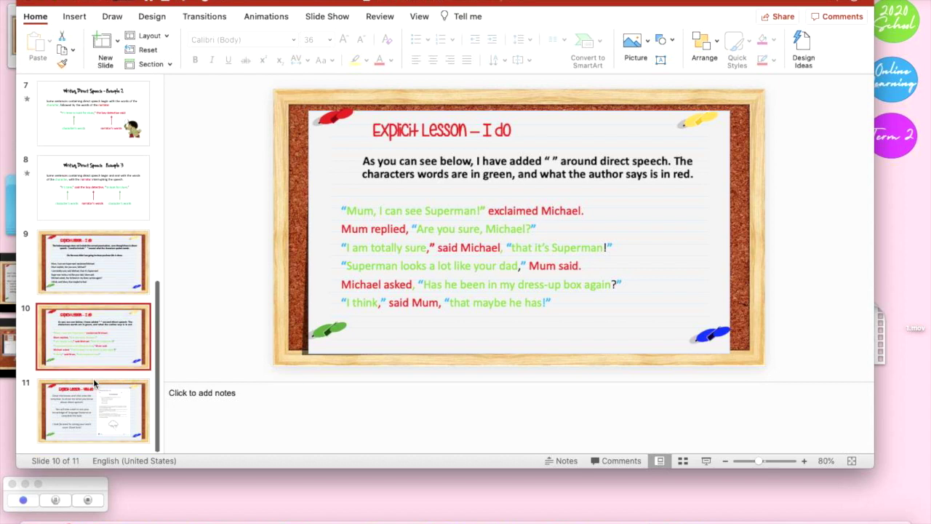
click(65, 404)
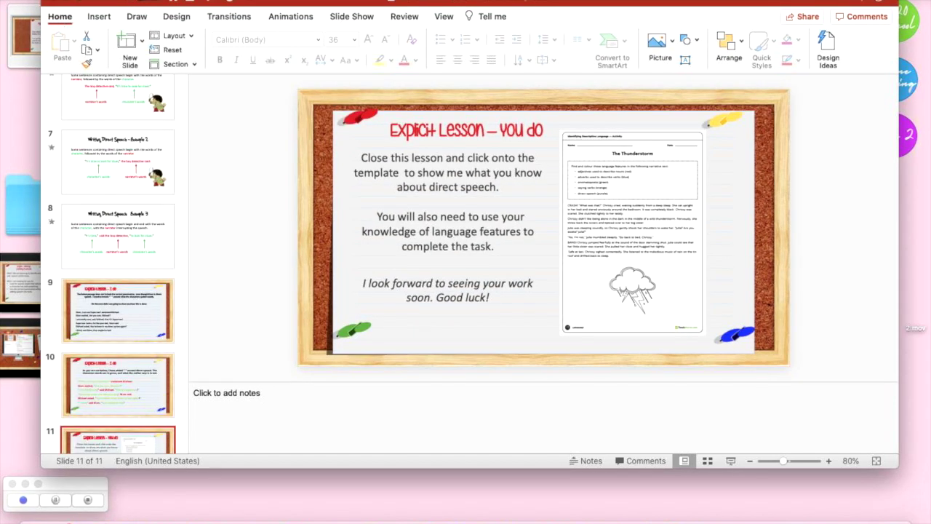
Step: Export the presentation to the Desktop as the PDF 'TIPS AND TRICKS'
click(128, 77)
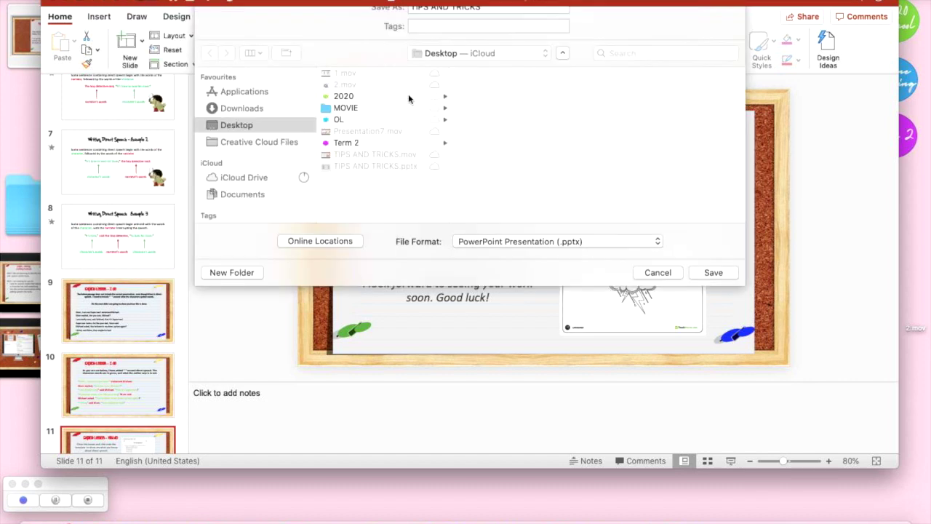
click(525, 258)
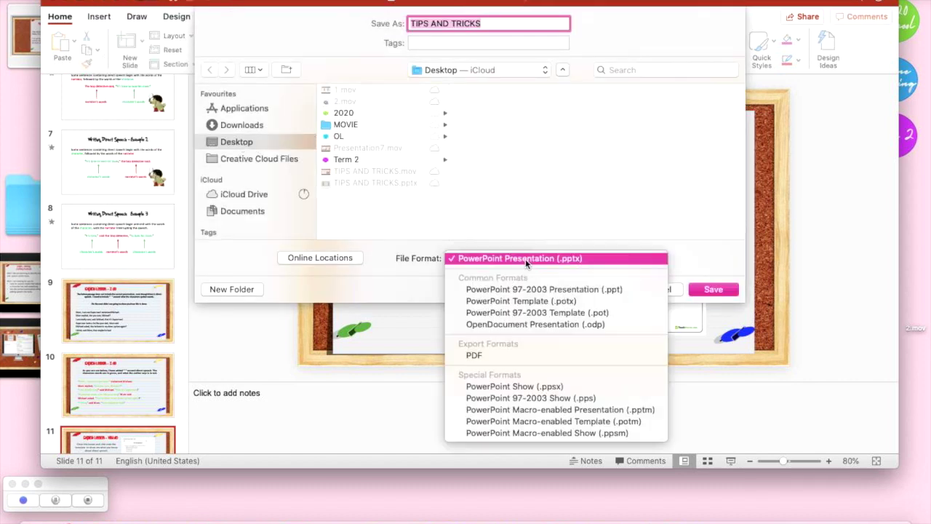
click(518, 355)
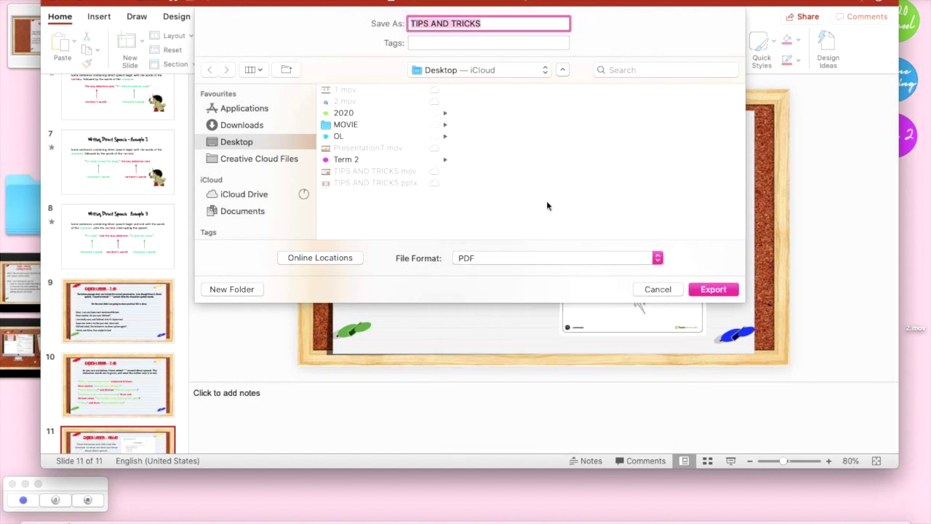
click(716, 291)
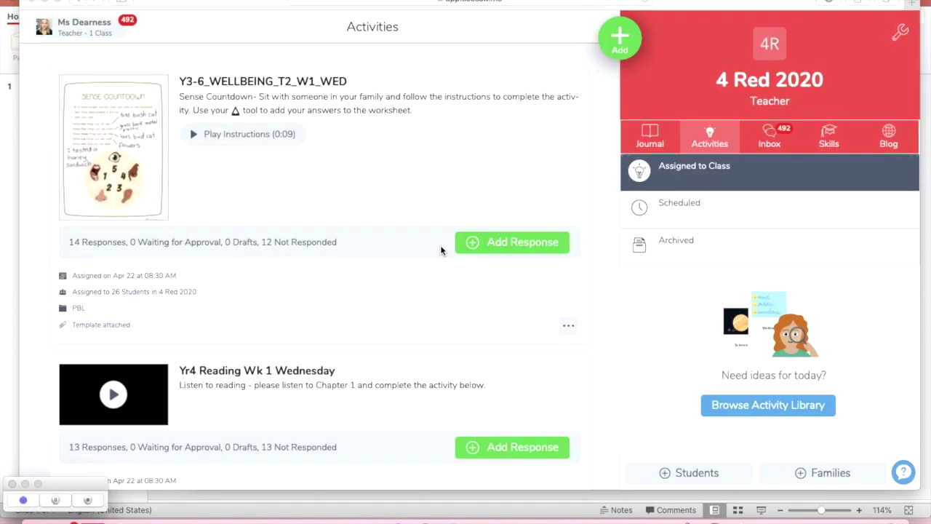
Step: Start a new activity in My Library from the class's Add > Assign Activity options
click(620, 41)
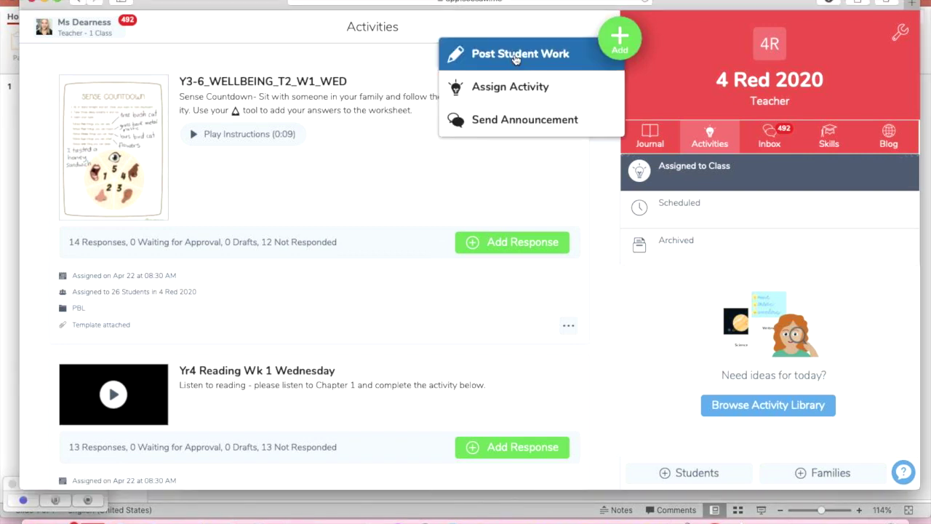
click(540, 89)
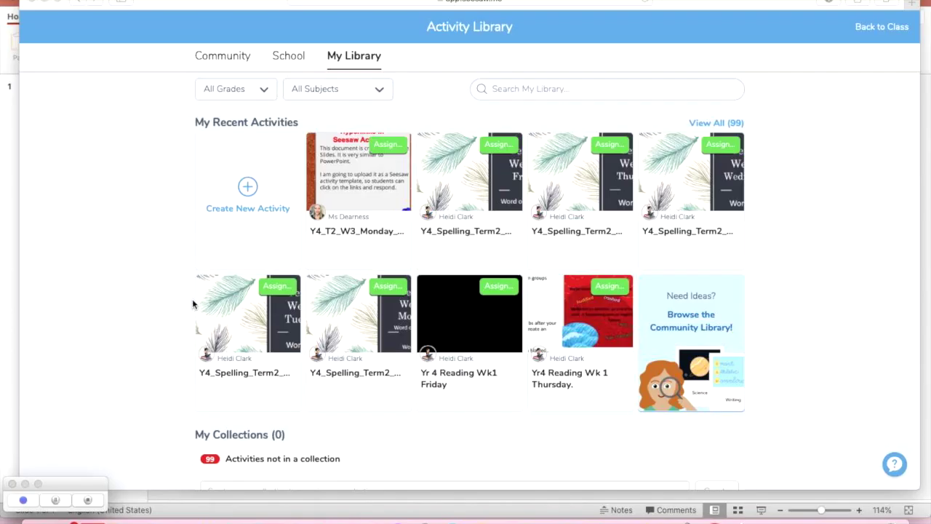
click(248, 190)
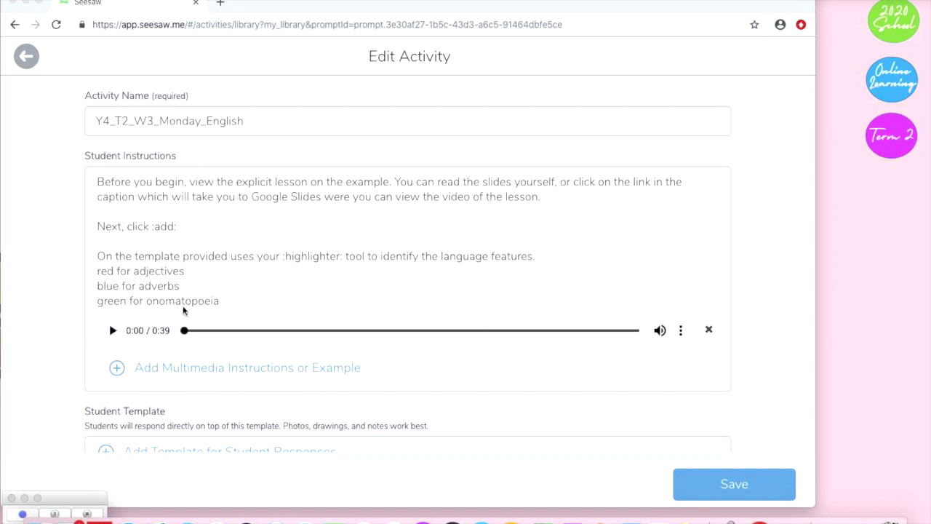
Step: Upload the TIPS AND TRICKS lesson PDF from Downloads as the activity's multimedia instructions
scroll(377, 379, down, 2)
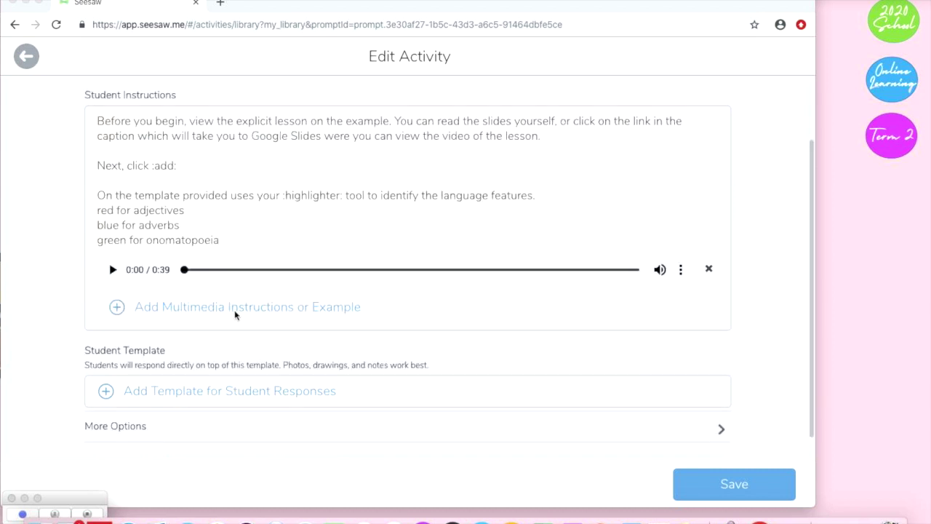
click(204, 308)
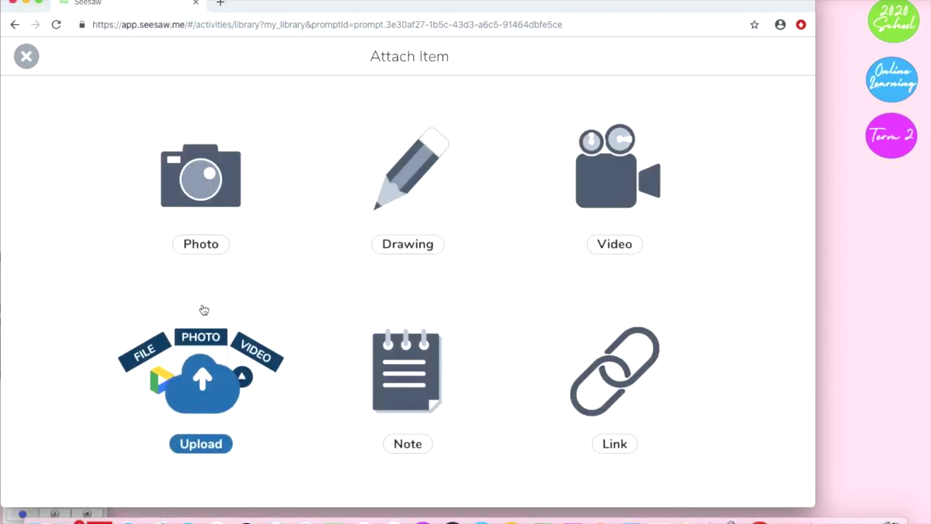
click(200, 379)
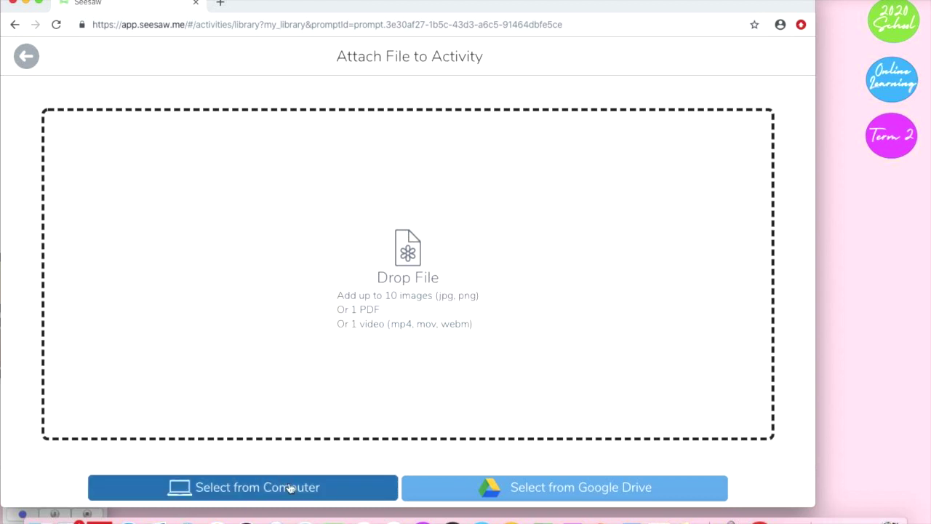
click(249, 488)
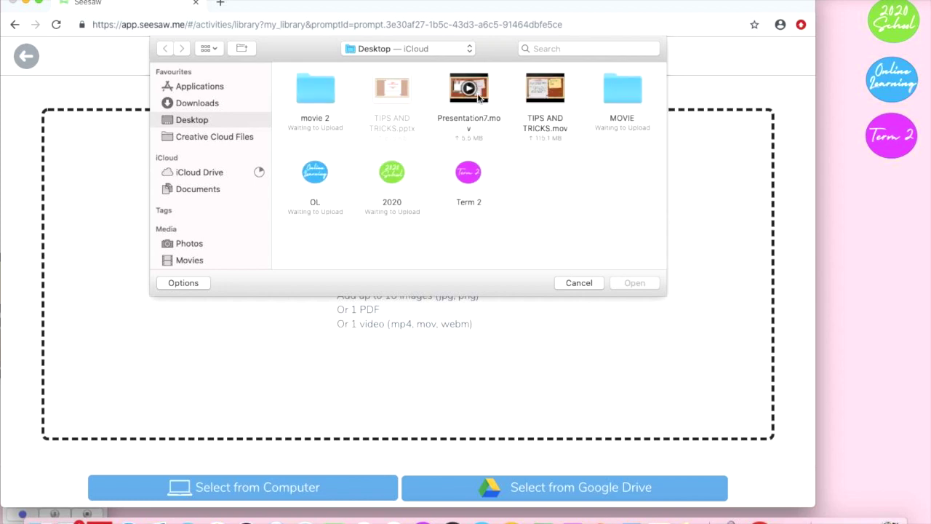
click(208, 104)
double_click(393, 170)
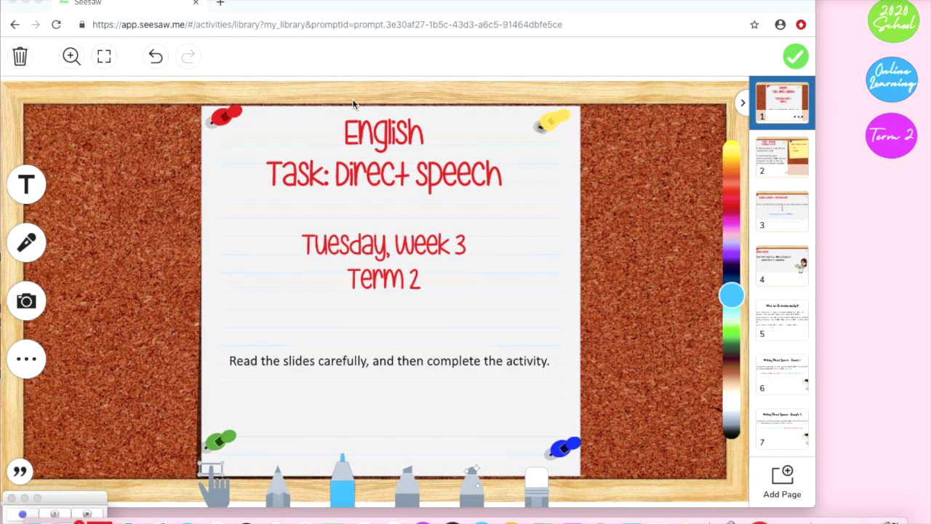
Step: Paste the YouTube link as a caption on page 3, Explicit Lesson - Introduction, and finish editing
click(785, 152)
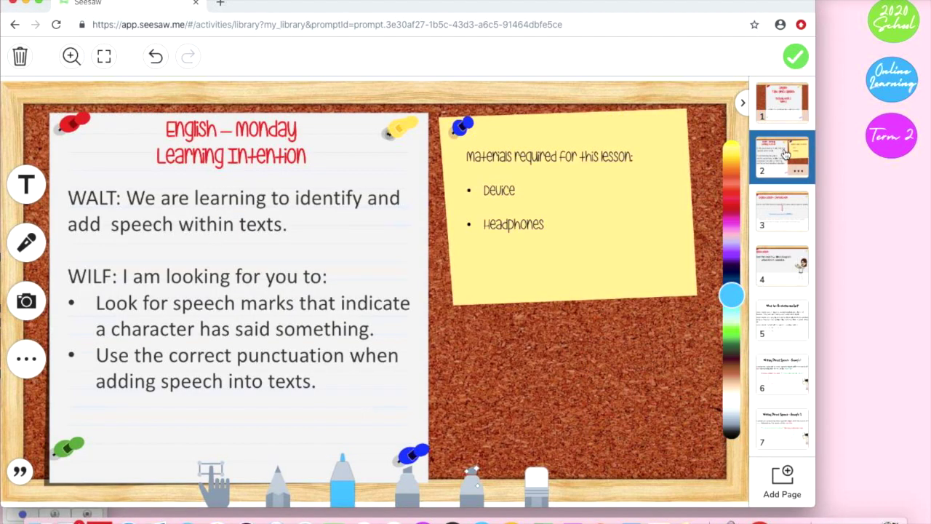
click(786, 210)
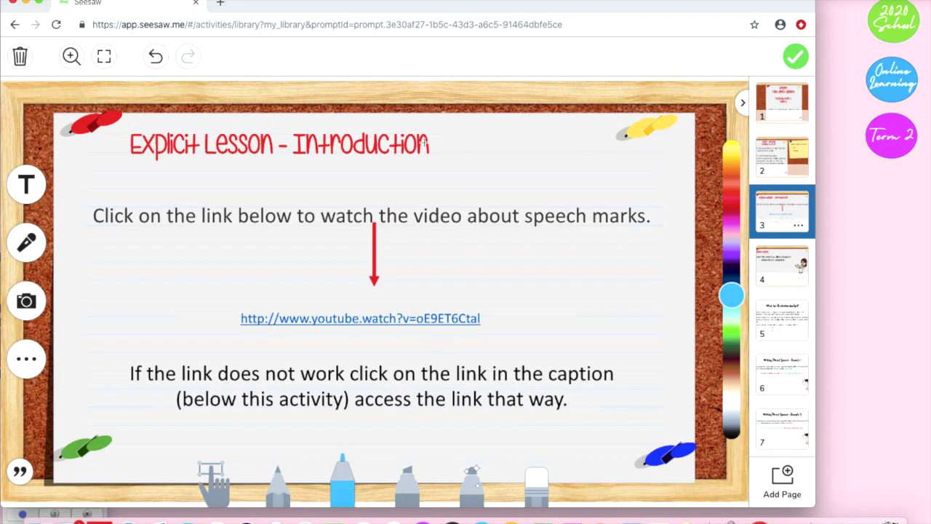
click(20, 475)
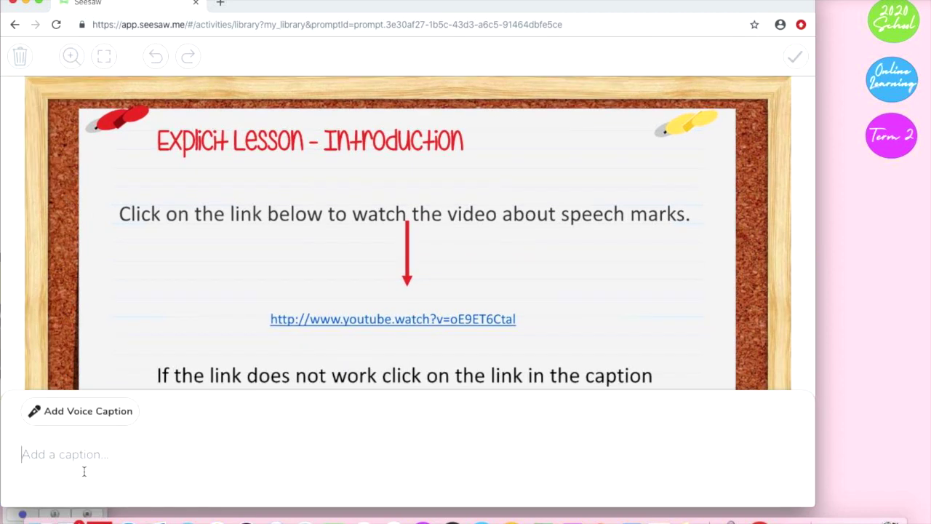
text(http://www.youtube.watch?v=oE9ETCtal)
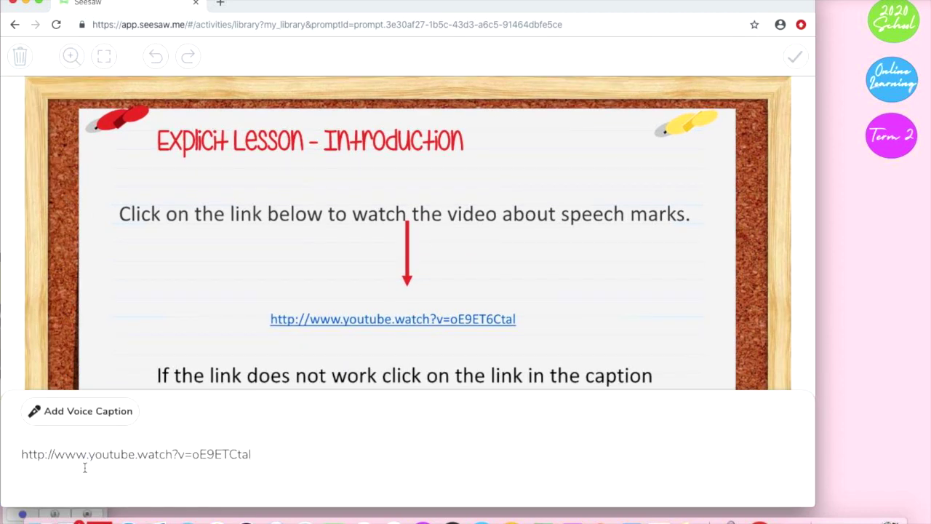
click(583, 265)
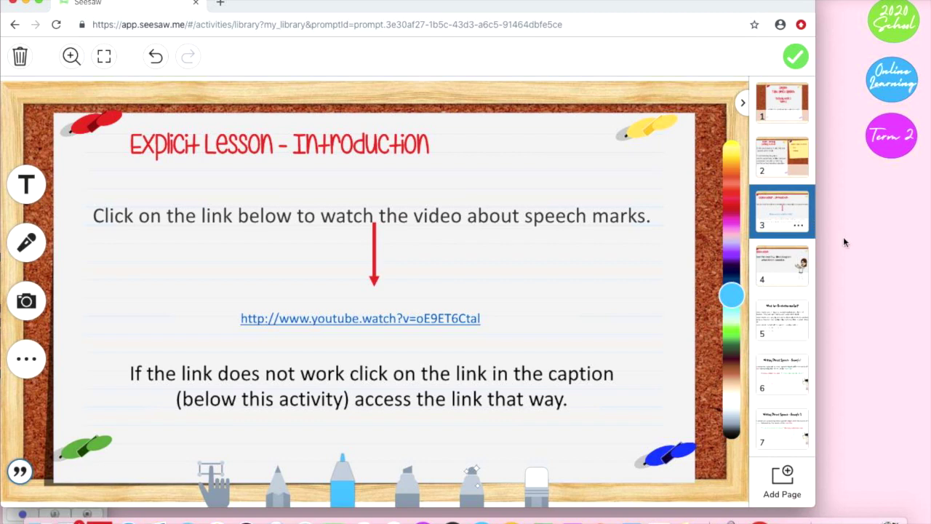
click(796, 56)
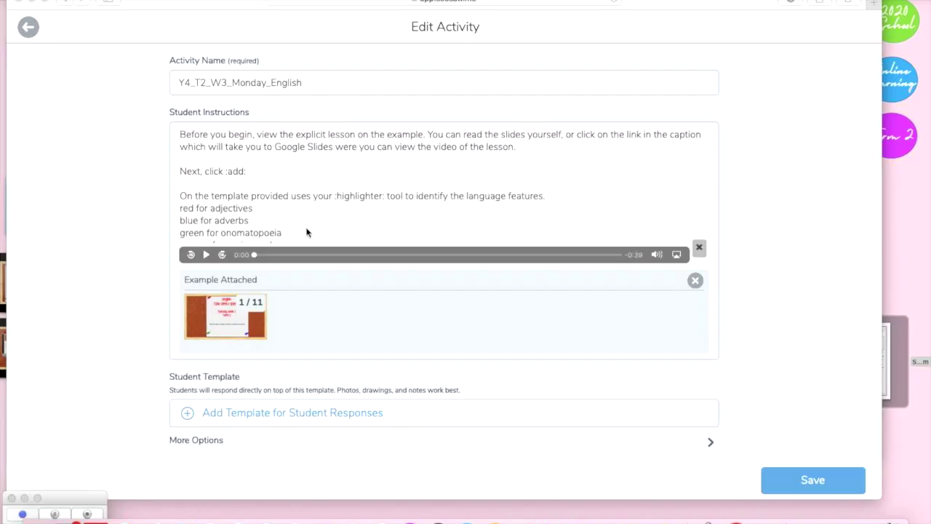
Step: Upload The Thunderstorm worksheet screenshot from the computer as the student response template
click(294, 421)
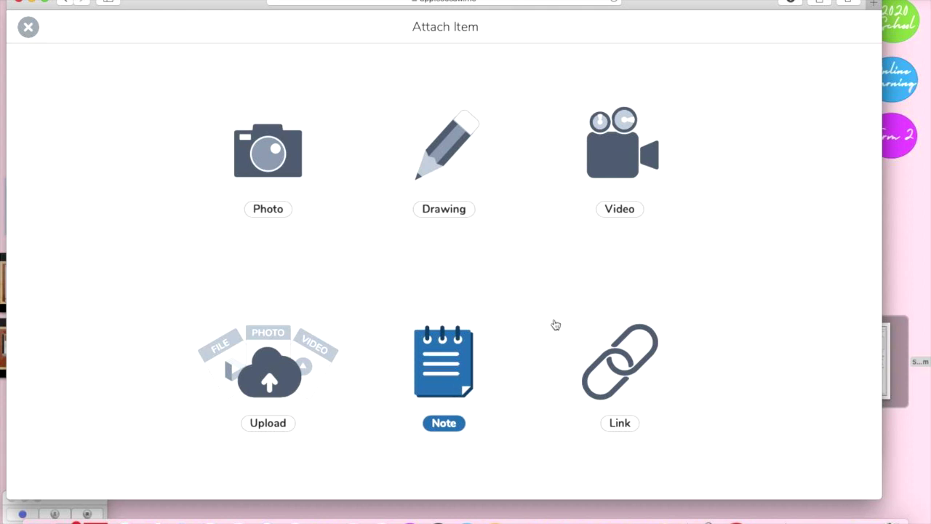
click(266, 385)
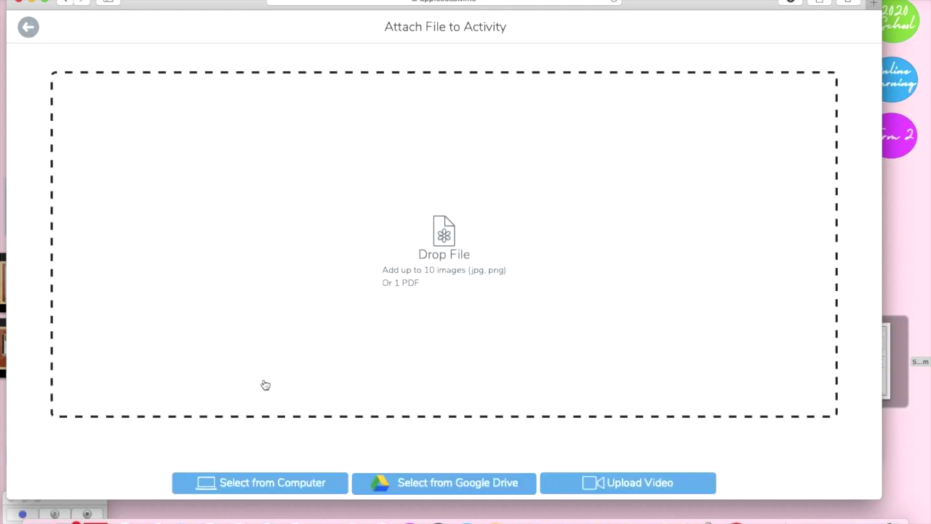
click(250, 482)
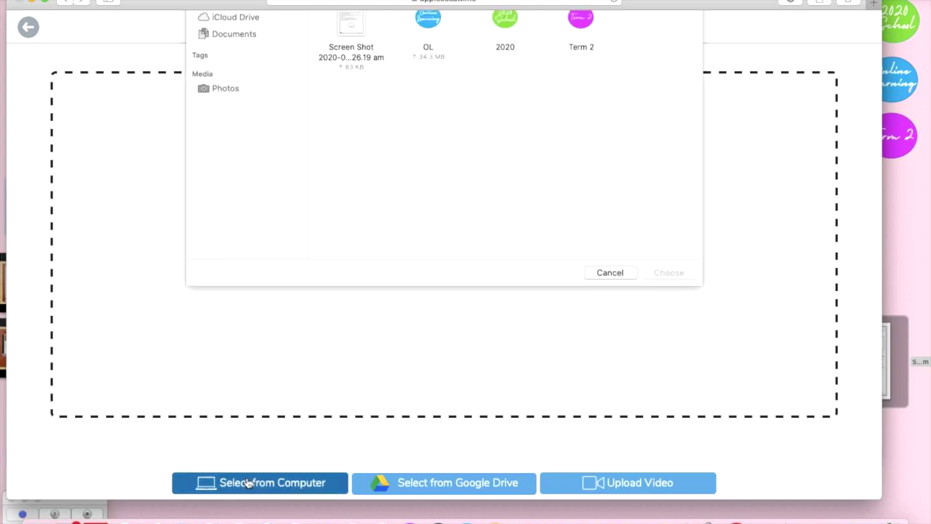
double_click(353, 143)
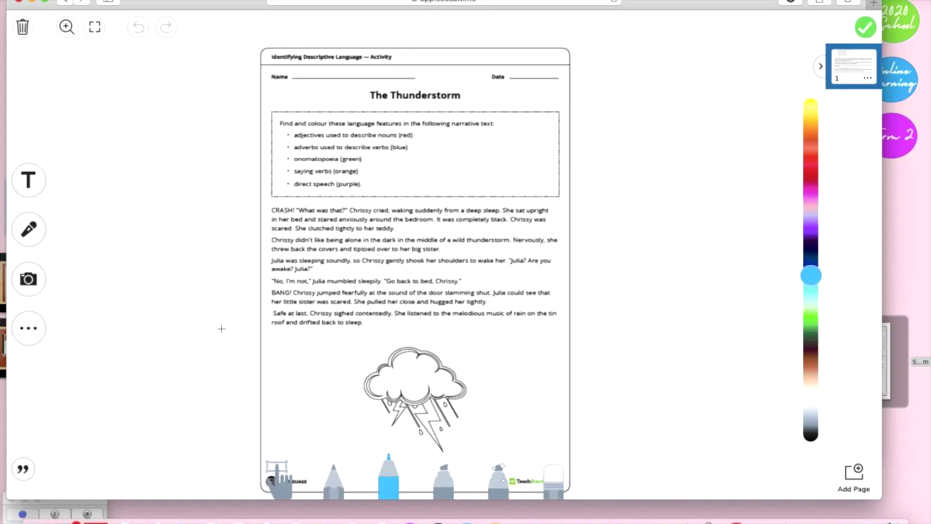
click(865, 27)
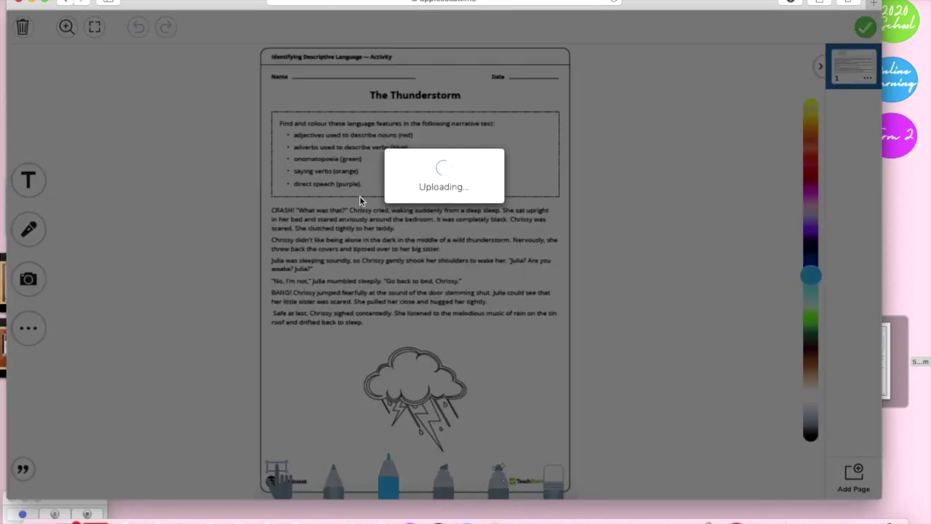
scroll(778, 206, up, 5)
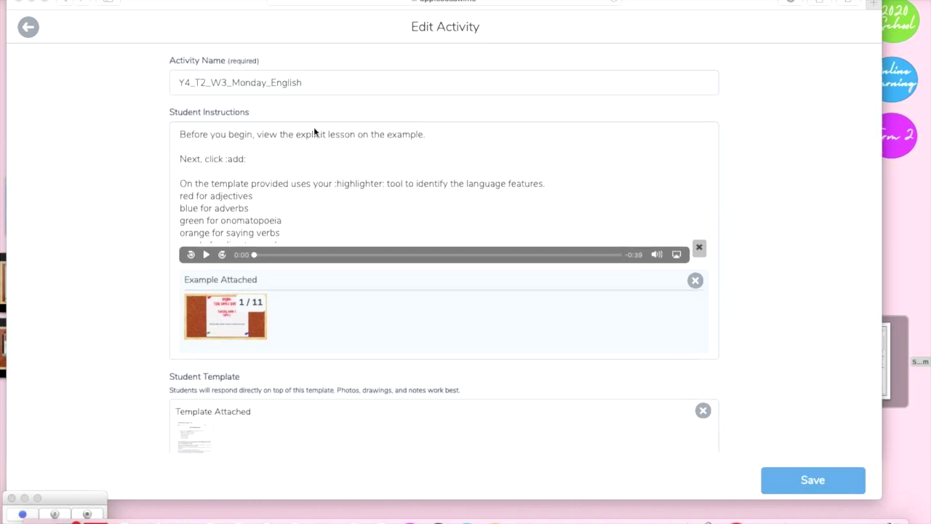
Step: Review the Edit Activity form and save Y4_T2_W3_Monday_English to My Library
scroll(425, 343, down, 2)
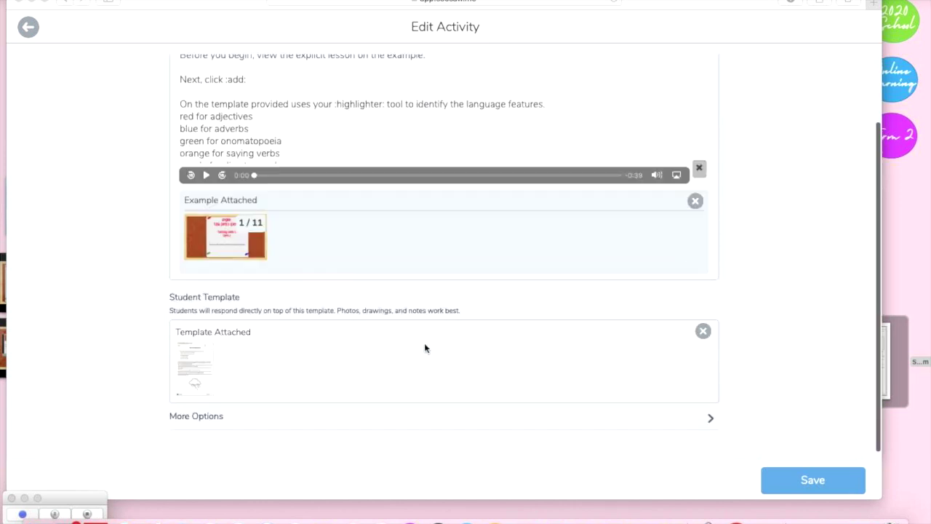
scroll(425, 343, up, 2)
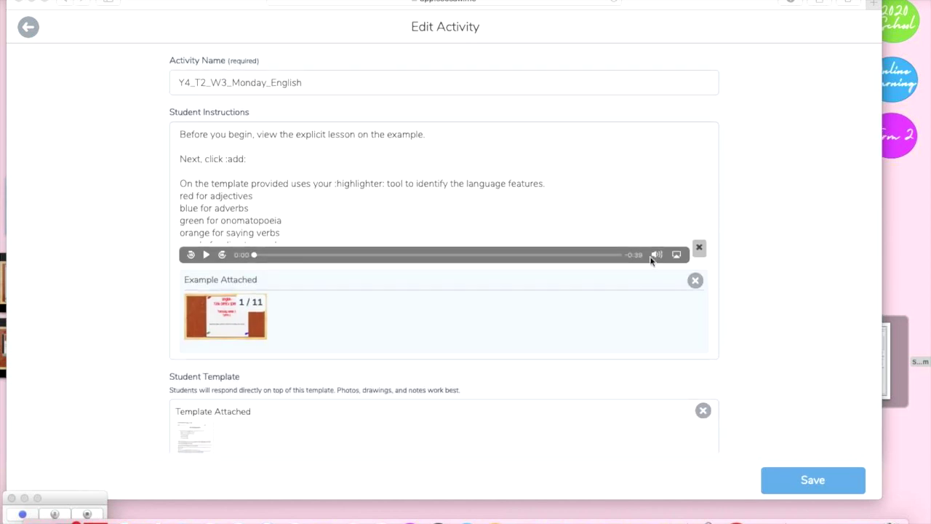
click(811, 477)
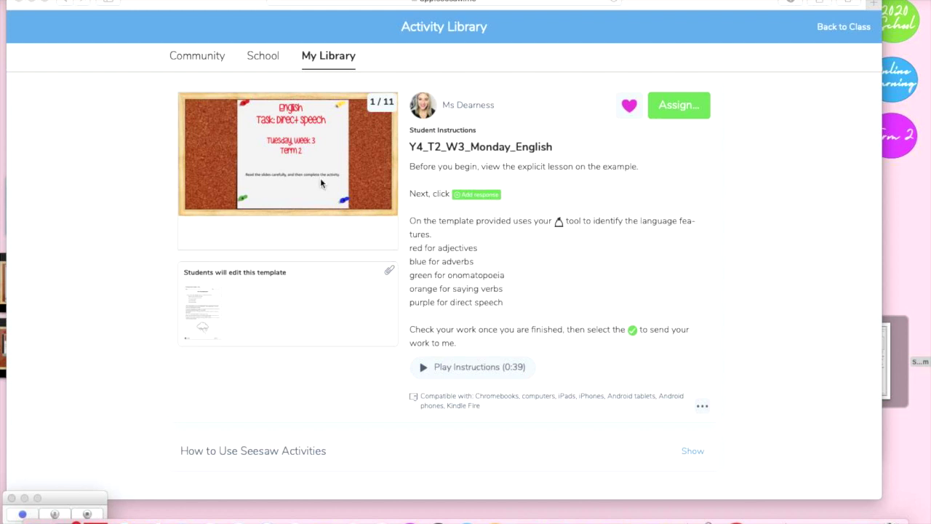
Step: Preview the lesson slides through slide 3 and open its caption's YouTube link in a new tab
click(289, 145)
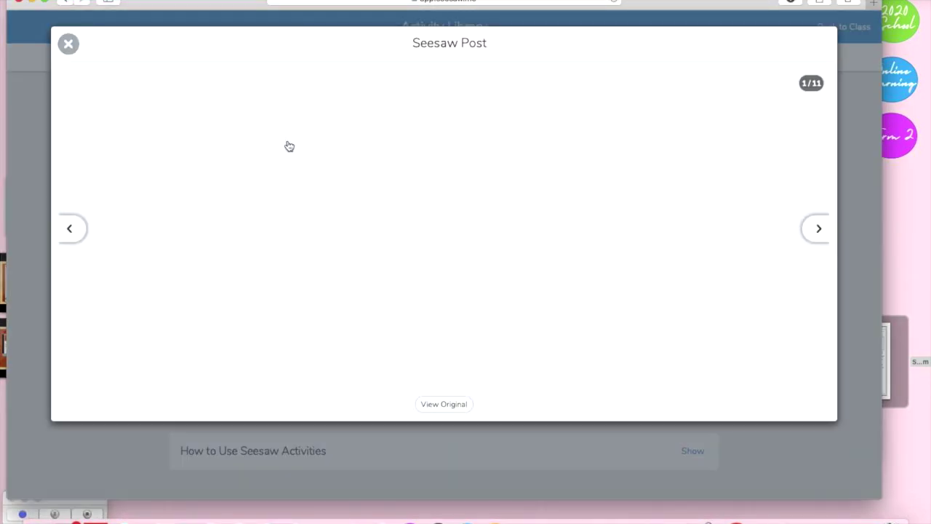
click(819, 232)
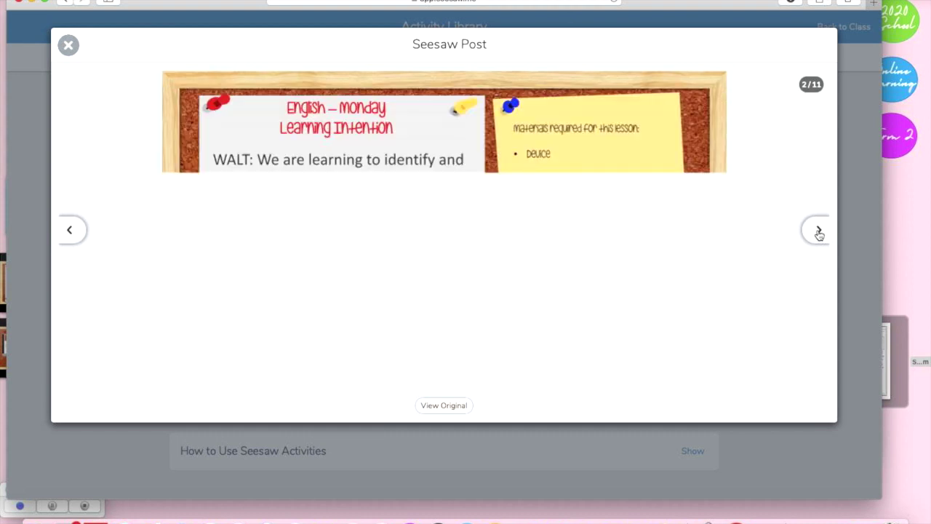
click(819, 231)
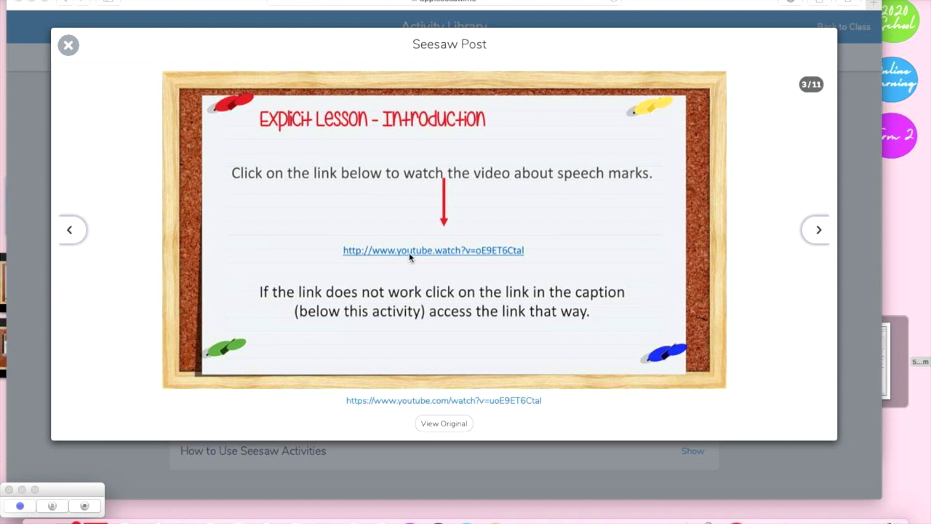
click(449, 402)
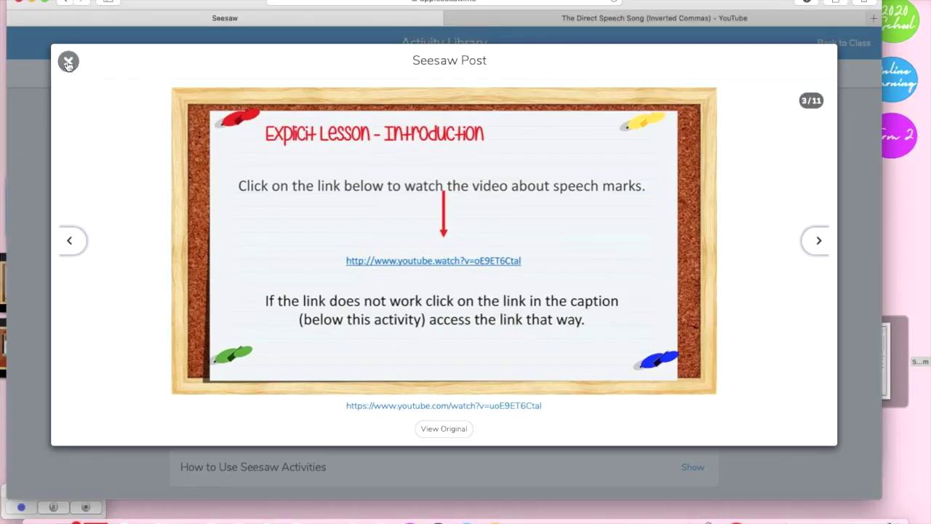
Step: Close the slide preview, then preview the student worksheet template and close it
click(68, 63)
scroll(218, 364, down, 1)
click(206, 321)
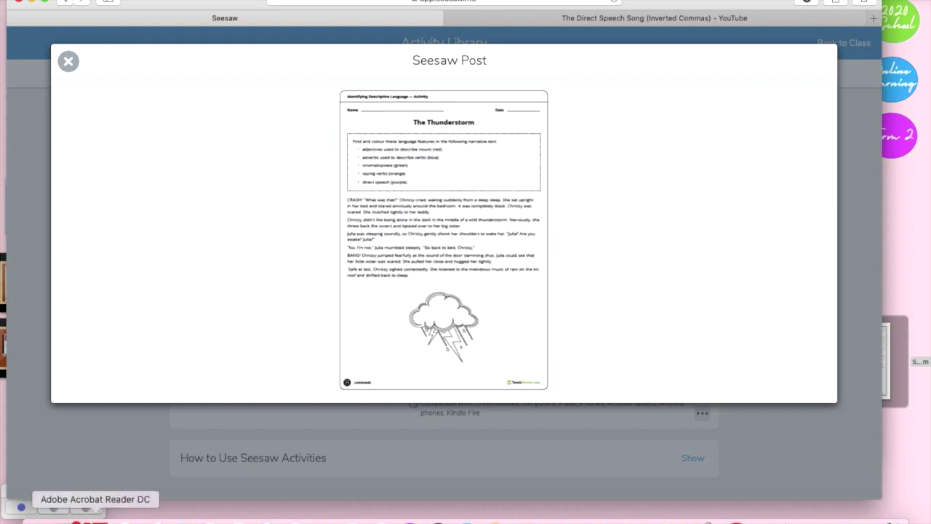
click(70, 62)
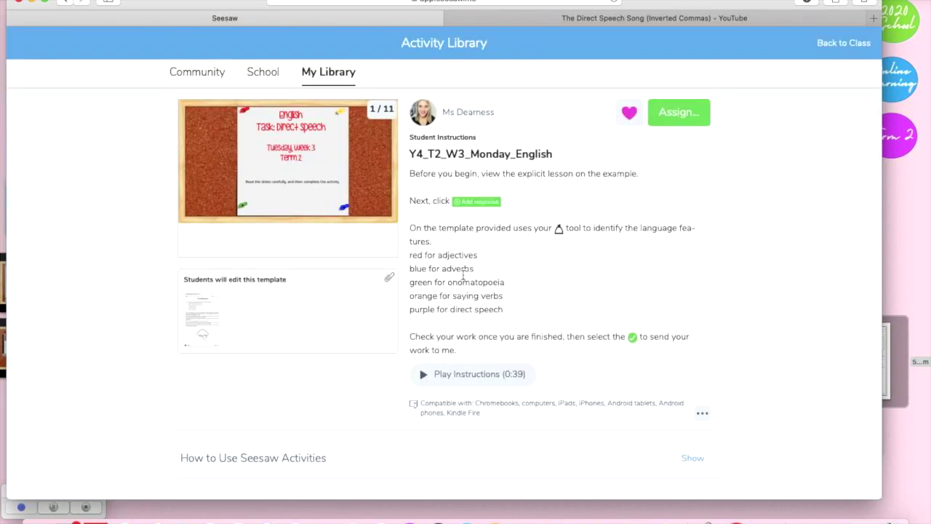